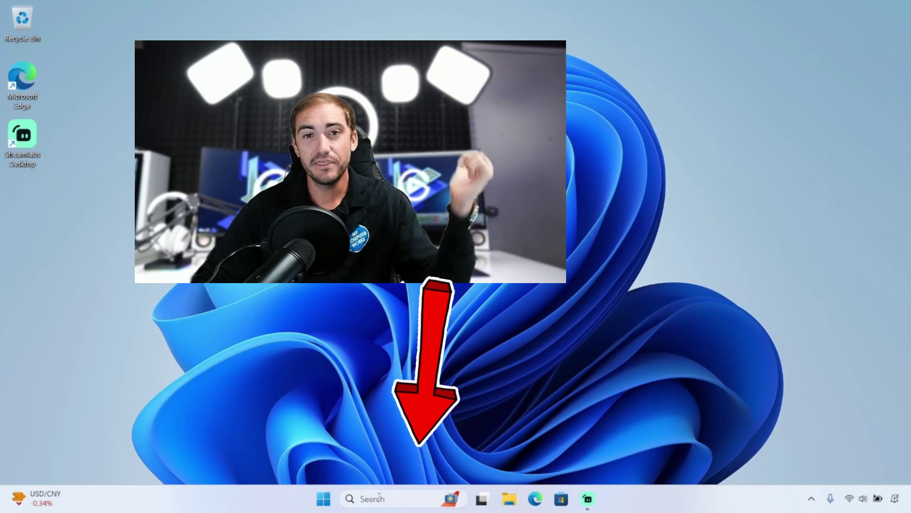
Open the taskbar search pane to check whether it responds, and dismiss it
click(380, 497)
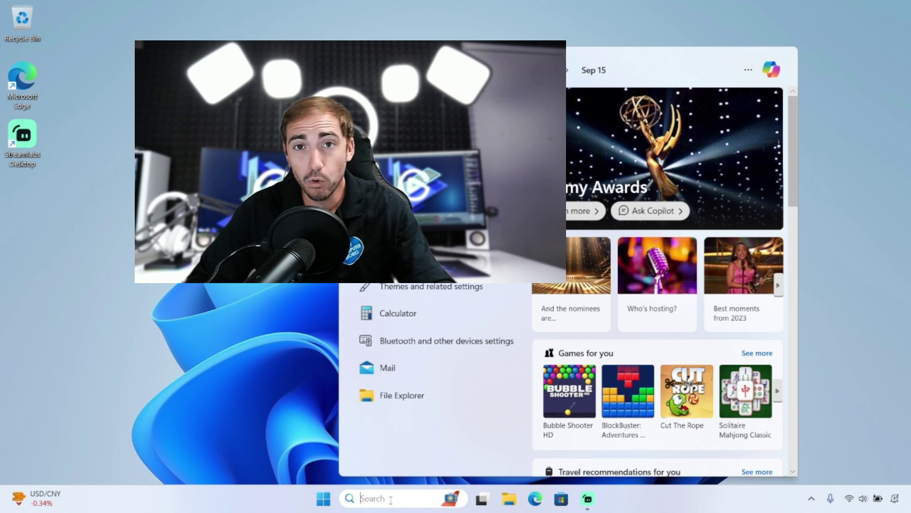
click(265, 403)
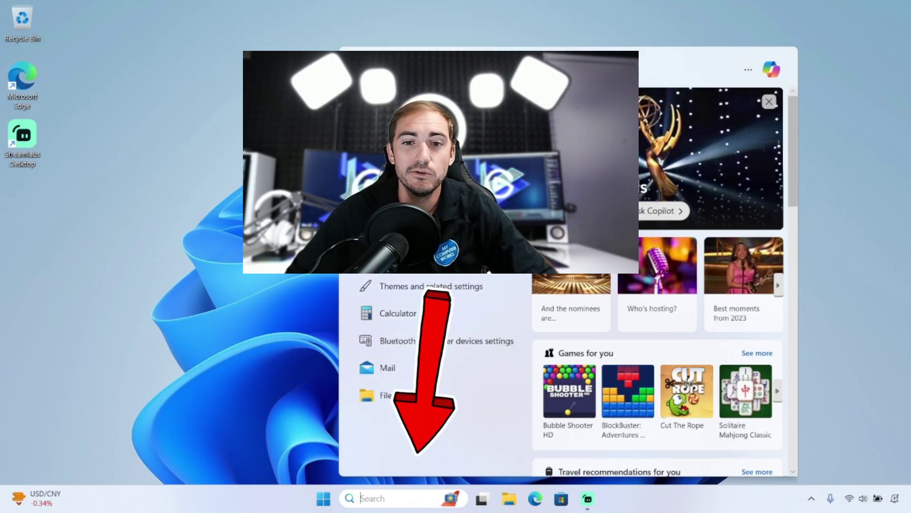
click(254, 424)
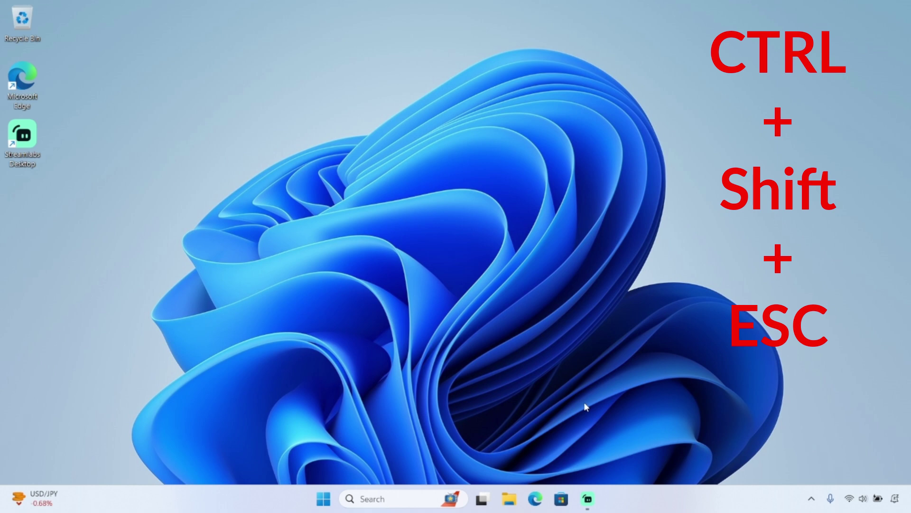
Open the Services list in Task Manager and sort it by name
key(ctrl+shift+Escape)
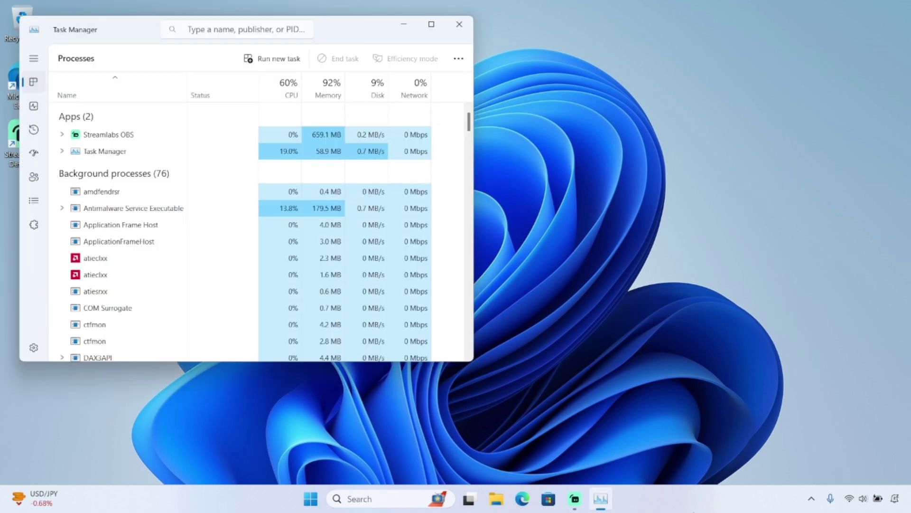
mouse_move(589, 495)
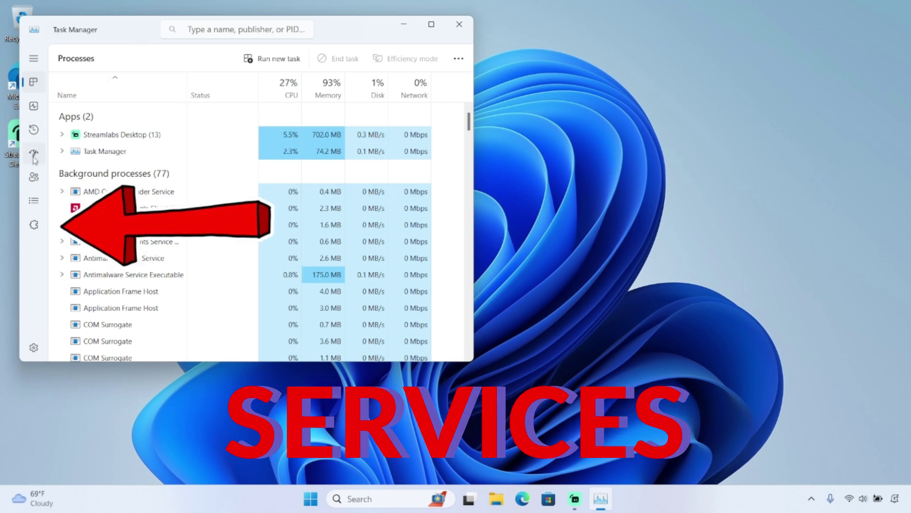
click(33, 226)
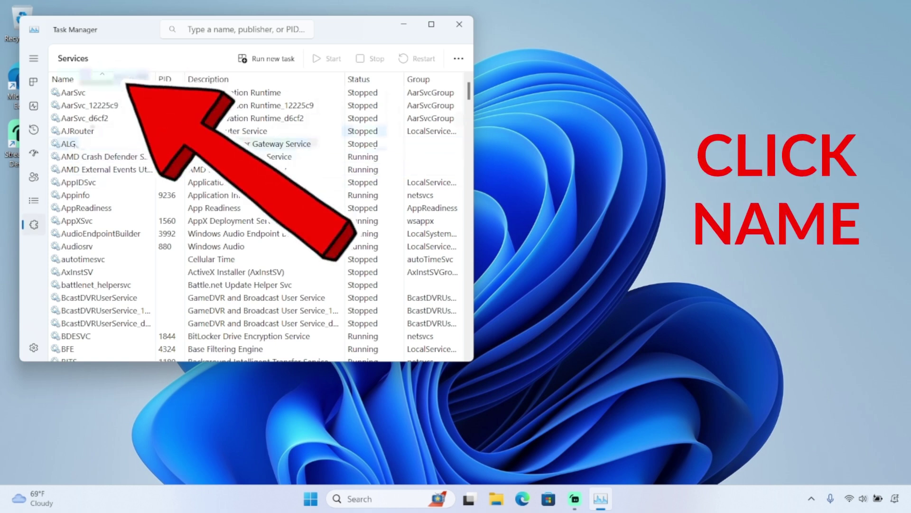
click(115, 81)
click(115, 80)
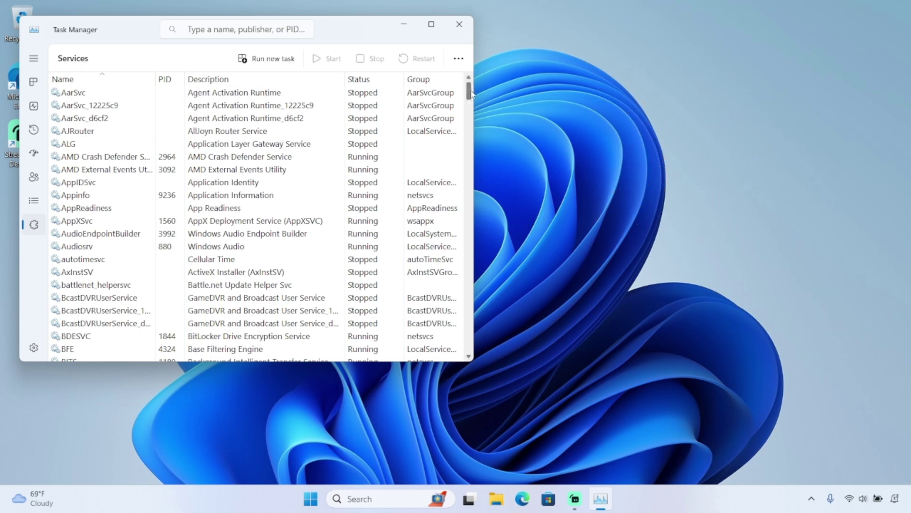
Restart the Windows Search service (WSearch)
drag(471, 93, 466, 347)
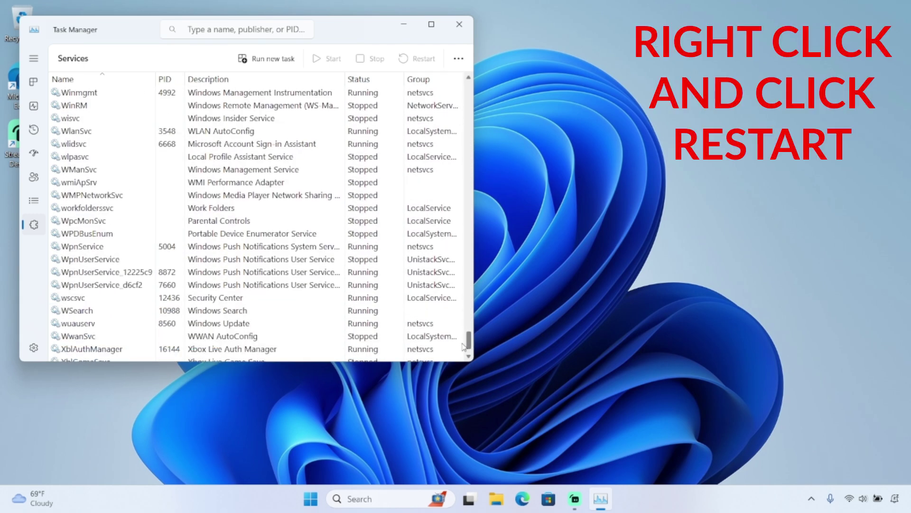
right_click(241, 315)
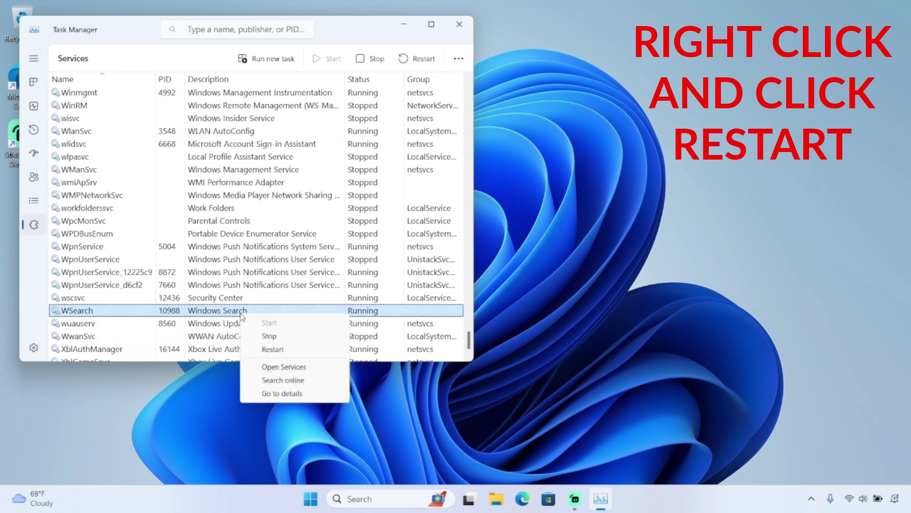
click(281, 351)
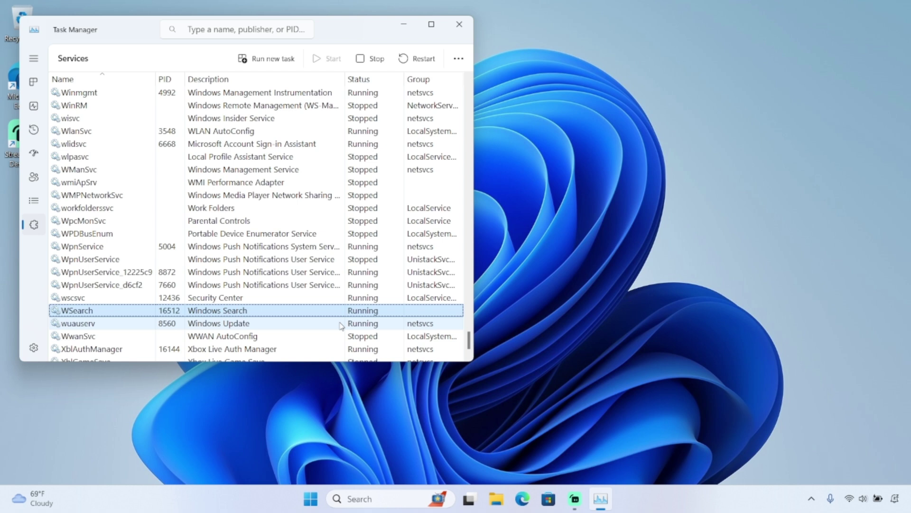
click(341, 326)
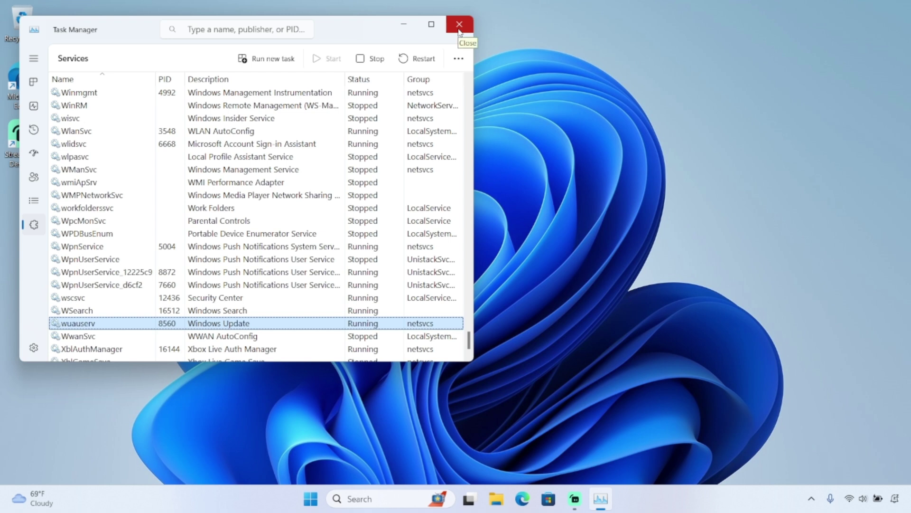
Open Control Panel with the Run command "control" and close Task Manager
key(super+r)
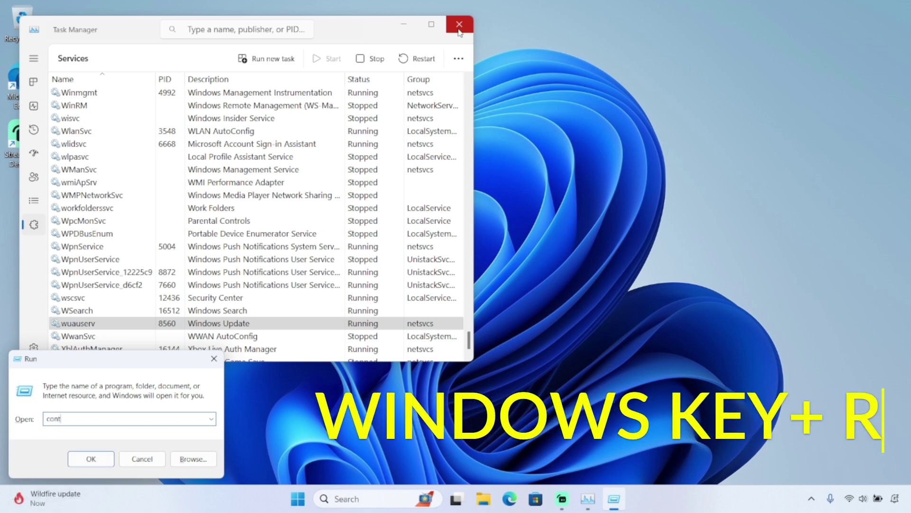
text(control)
key(Return)
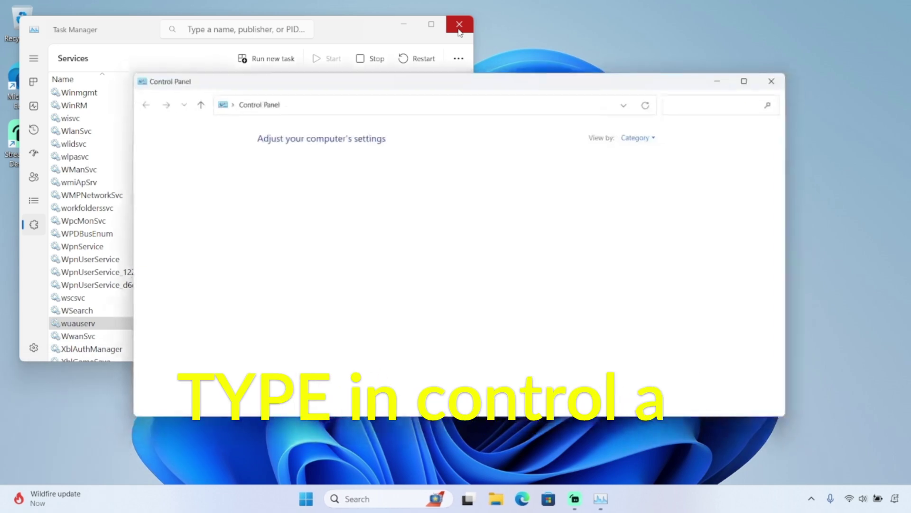
click(459, 29)
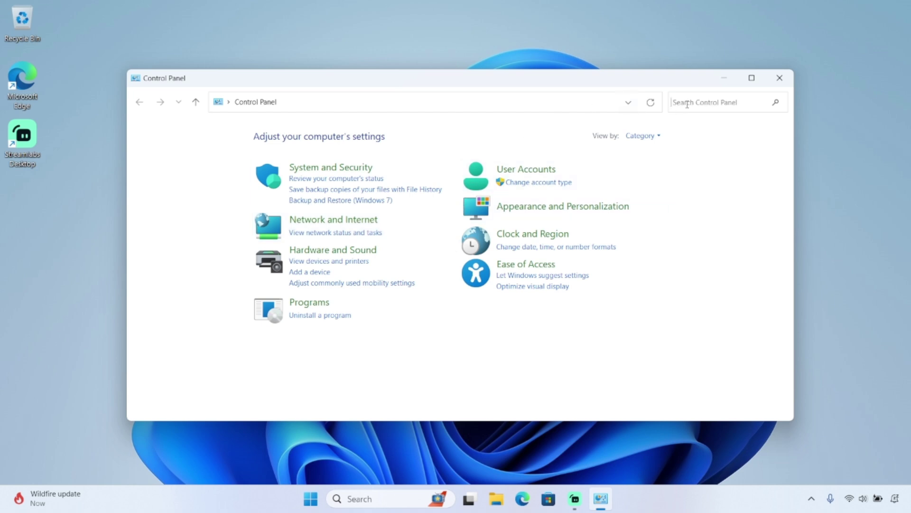
Search Control Panel for "index" and open Indexing Options
text(ind)
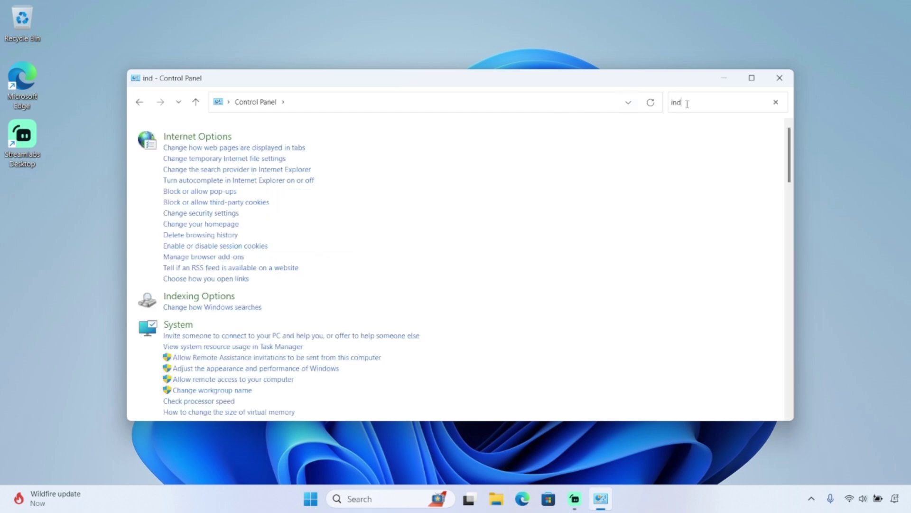
text(ex)
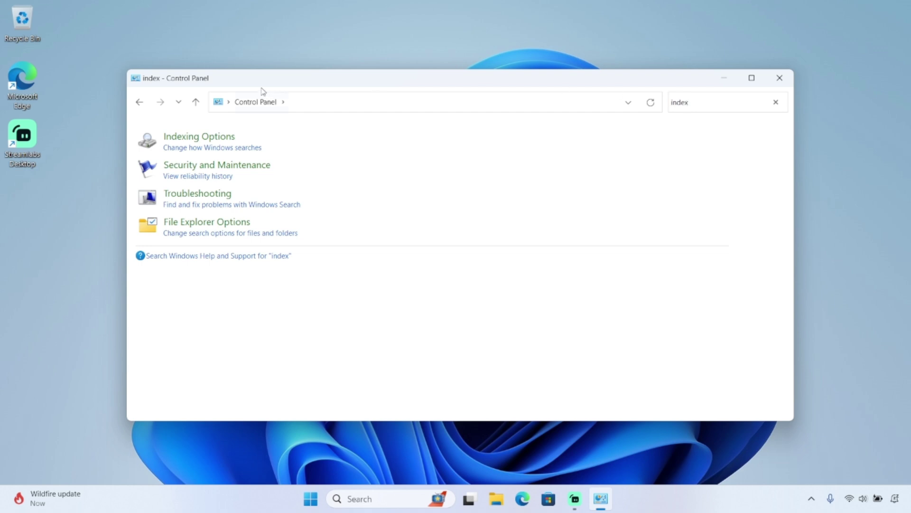
click(212, 139)
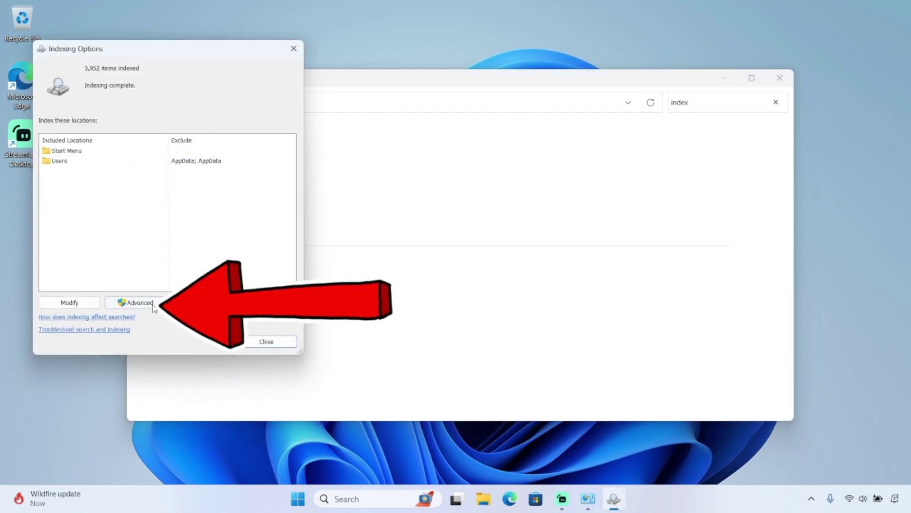
Rebuild the search index from the advanced indexing options, and close Indexing Options and Control Panel
click(153, 303)
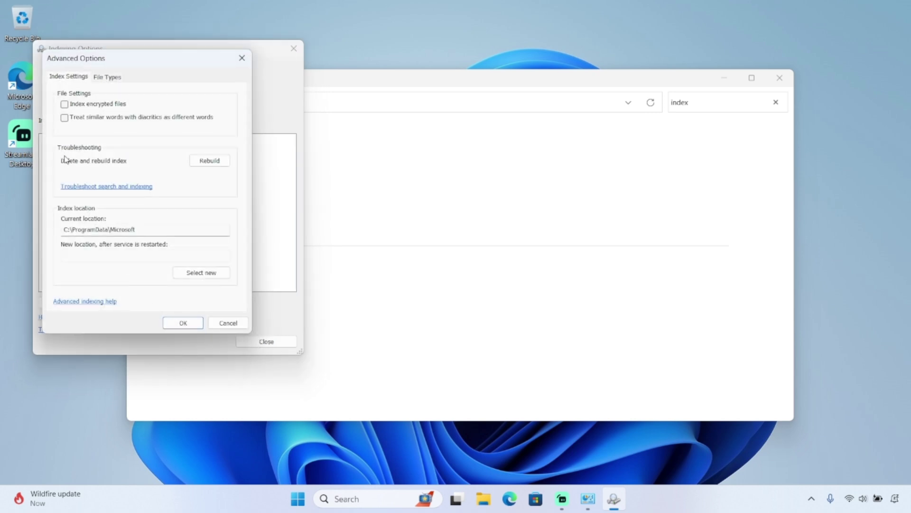
click(204, 163)
click(225, 164)
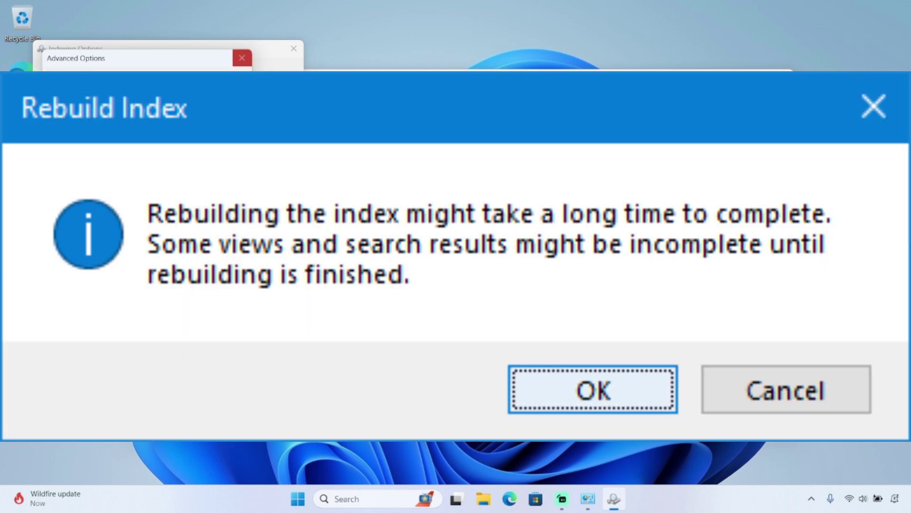
key(Return)
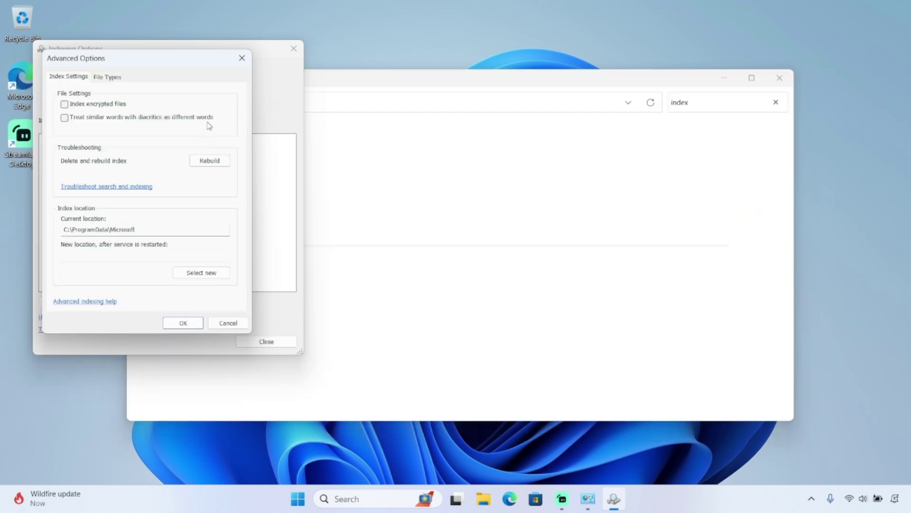
click(240, 58)
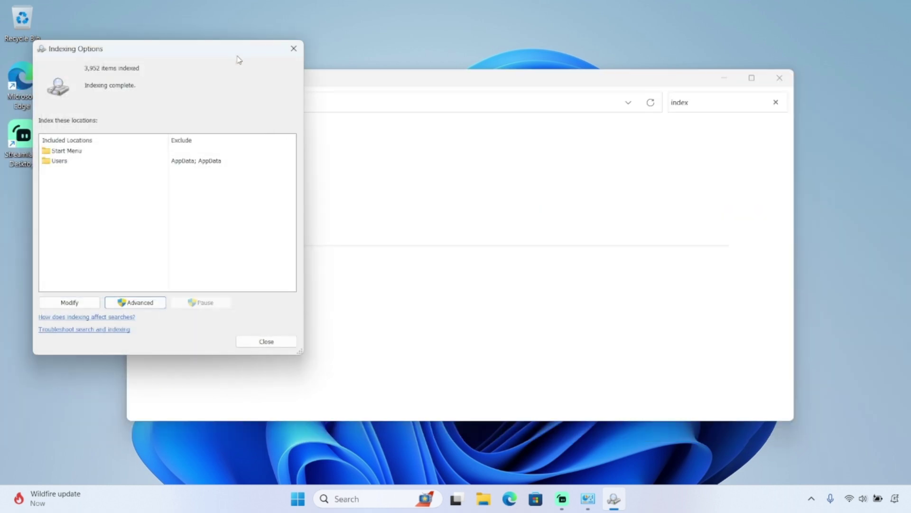
click(294, 49)
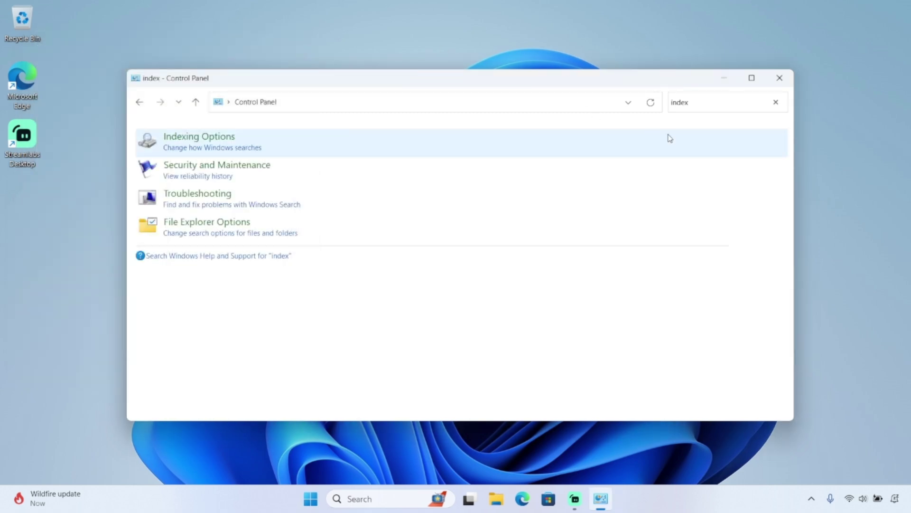
click(779, 79)
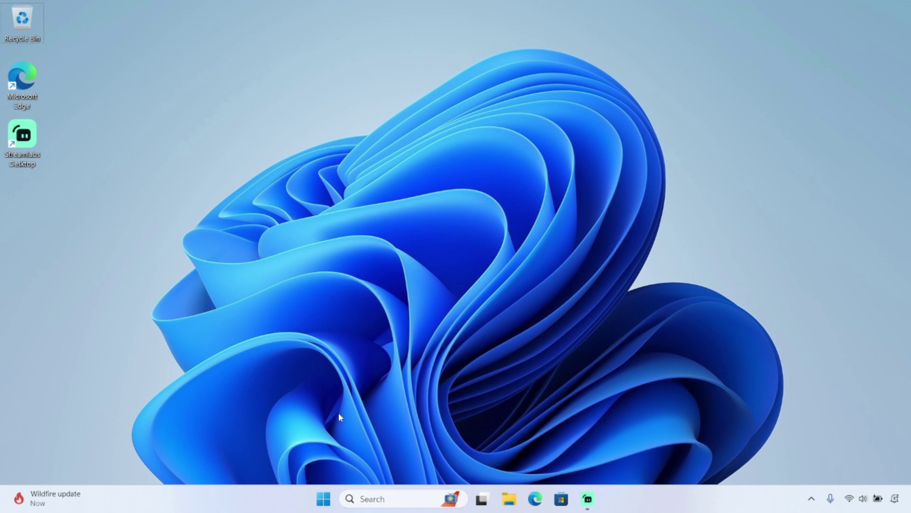
Open a Command Prompt with the Run command "cmd", and show Task Manager's option for running a new task
key(ctrl+shift+Escape)
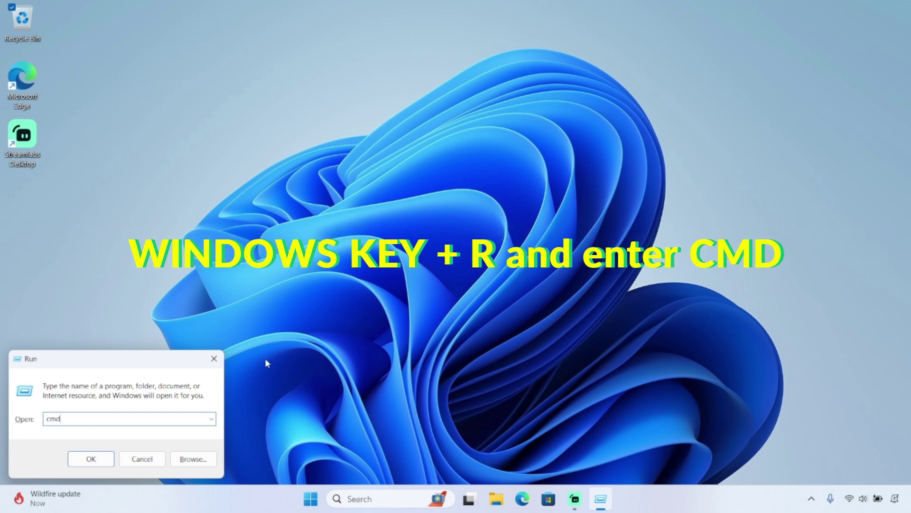
click(91, 459)
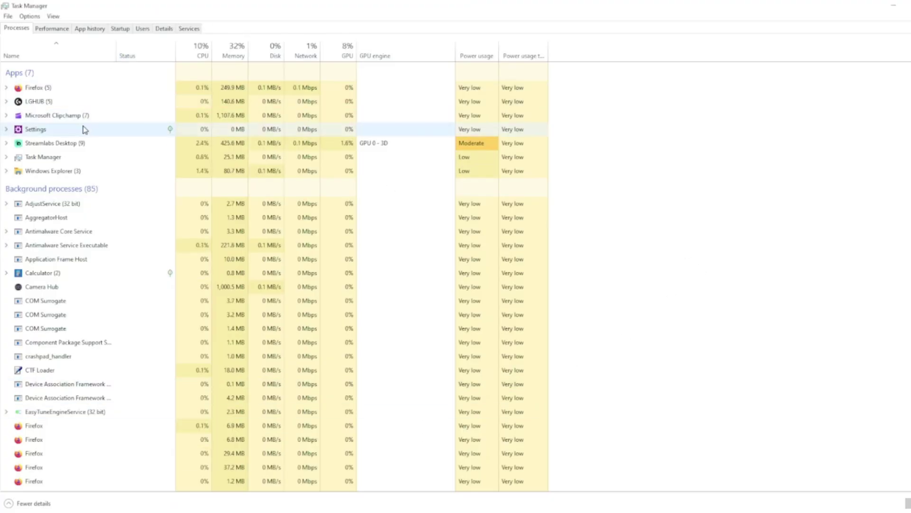
click(6, 17)
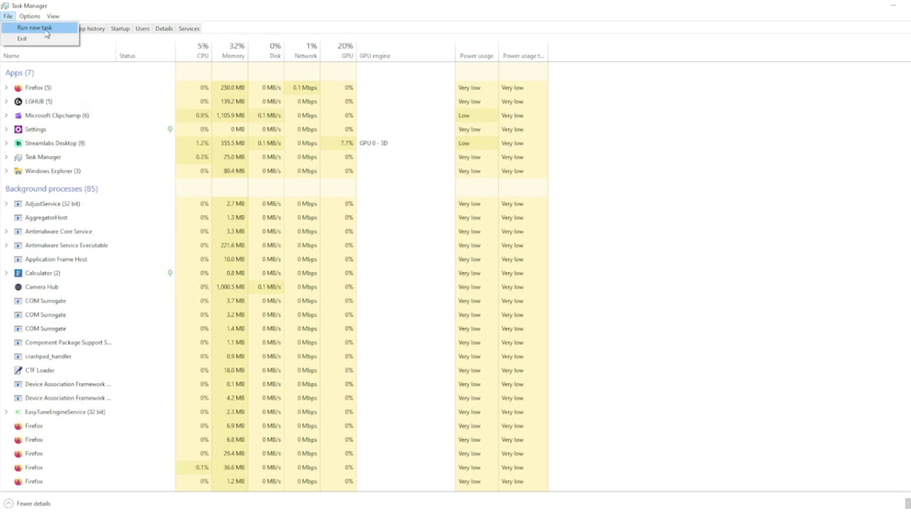
click(38, 28)
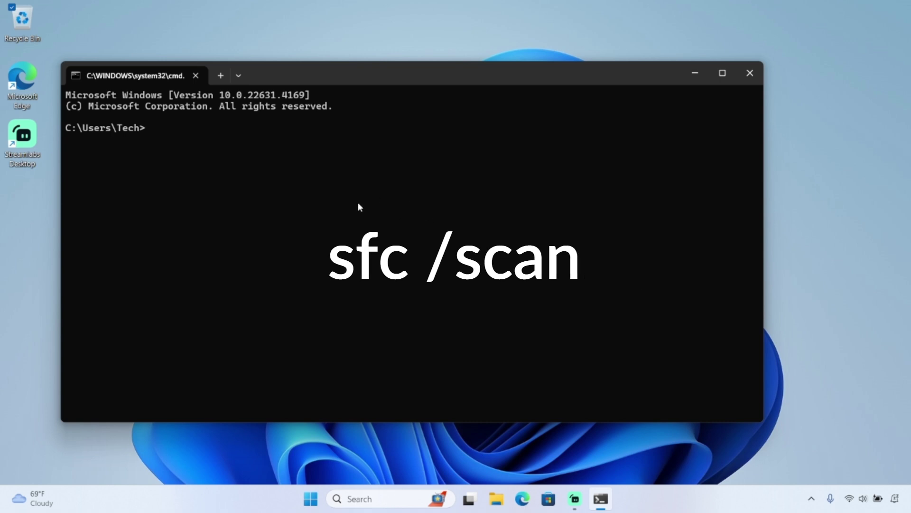
text(sfc)
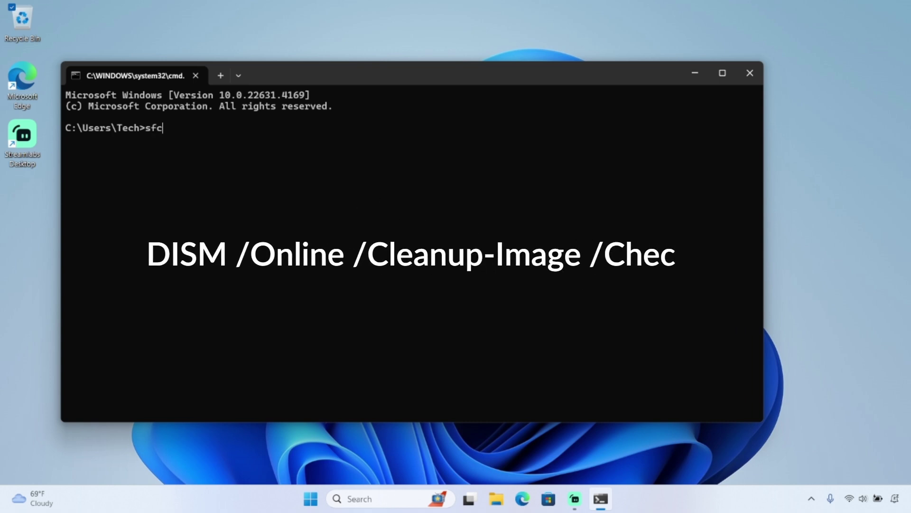
text(/scannow)
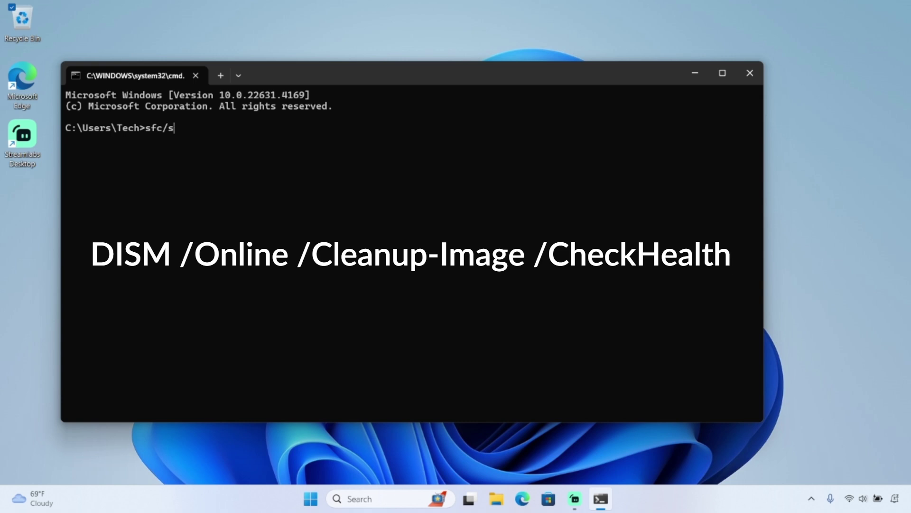
key(BackSpace)
key(BackSpace)
key(BackSpace)
key(BackSpace)
key(BackSpace)
key(BackSpace)
key(BackSpace)
key(BackSpace)
key(BackSpace)
key(BackSpace)
key(BackSpace)
Enter the command "dism /online /cleanup-image /Checkhealth" at the prompt, and close the Command Prompt window
text(dism /online )
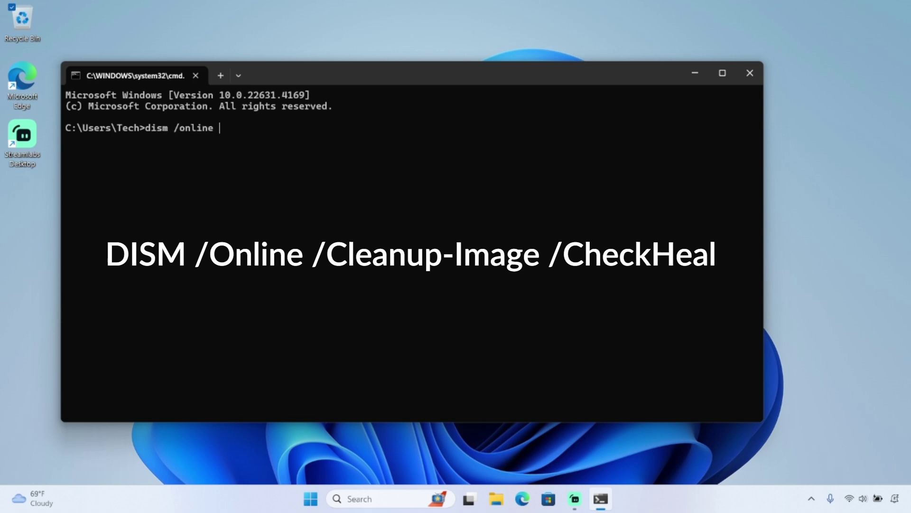
text(/claanup /)
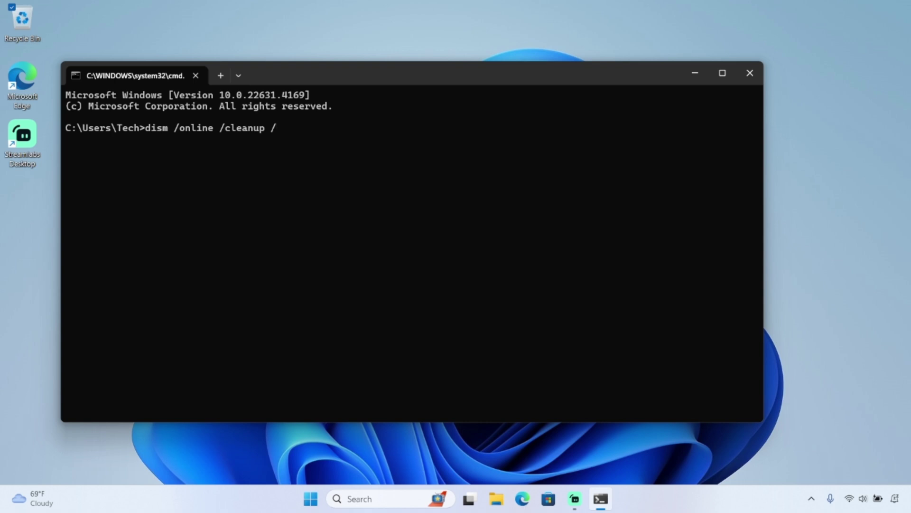
key(BackSpace)
text(image /Check)
key(BackSpace)
text(ckhealth)
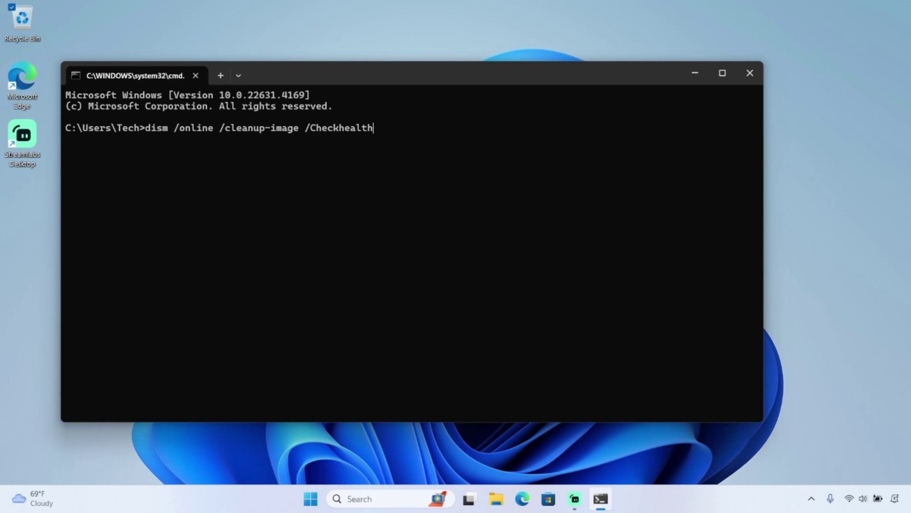
click(751, 66)
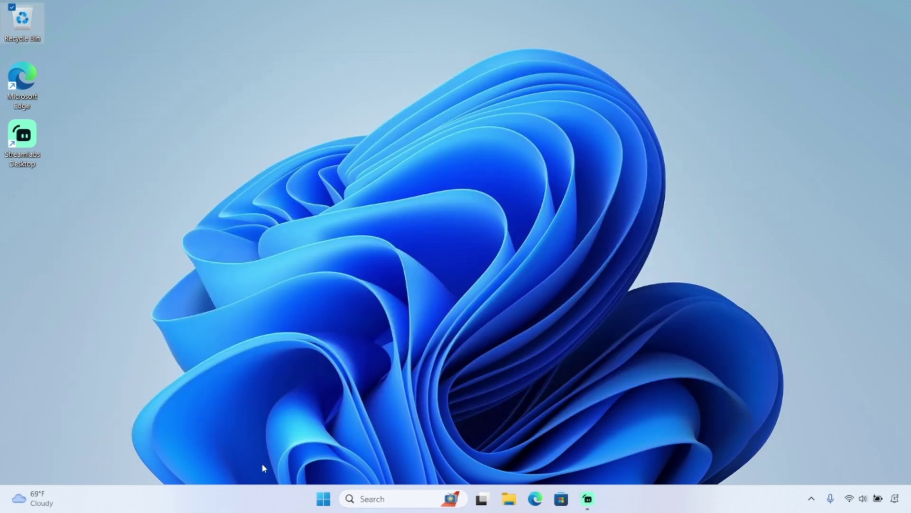
Check for new Windows updates in the Settings app, and close Settings
right_click(324, 498)
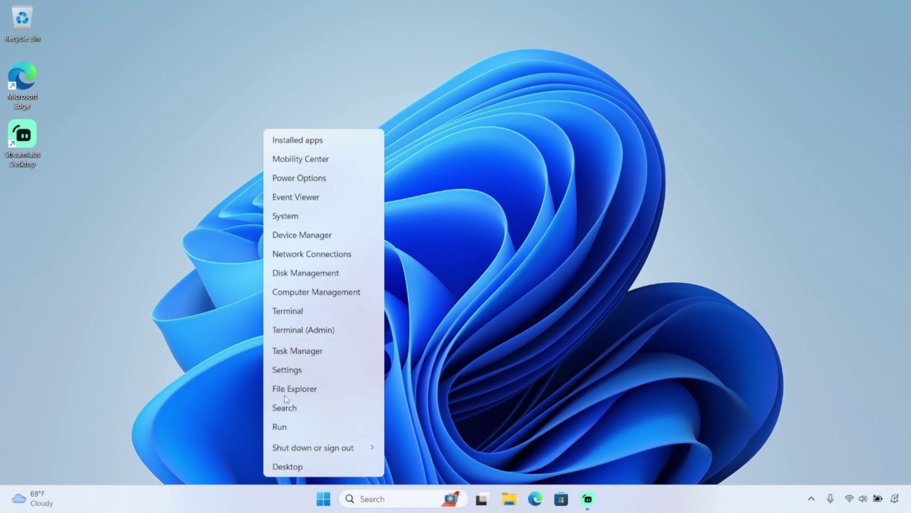
click(288, 370)
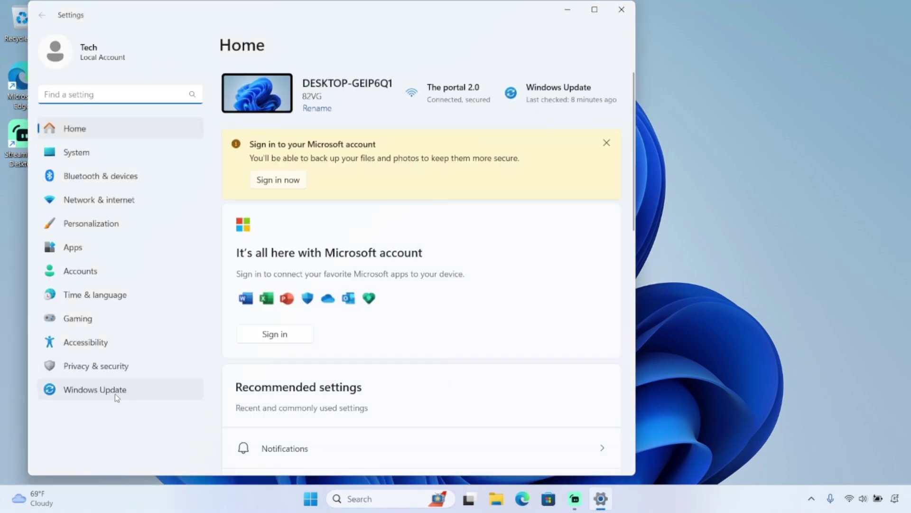
click(116, 395)
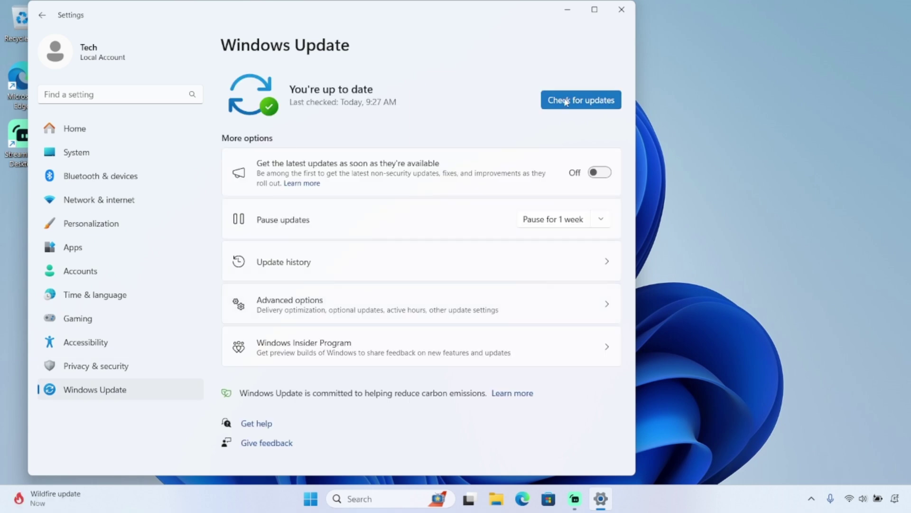
click(566, 101)
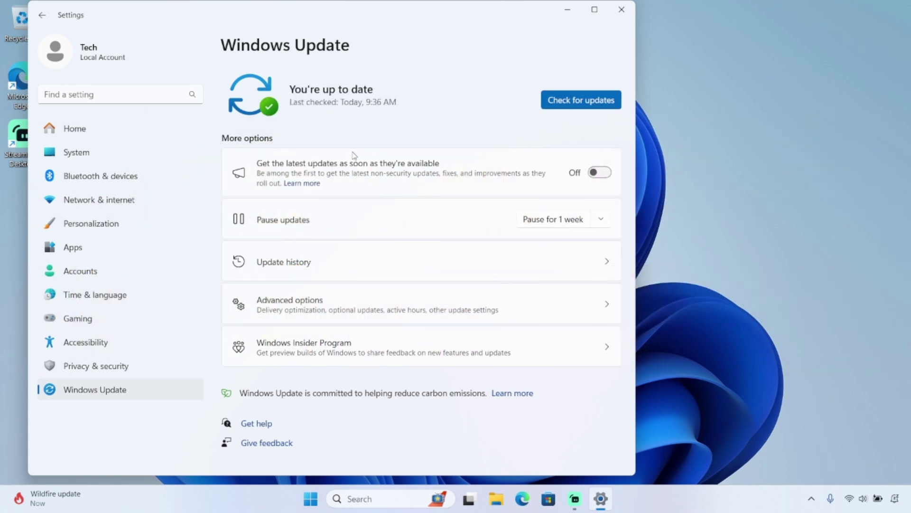
click(622, 9)
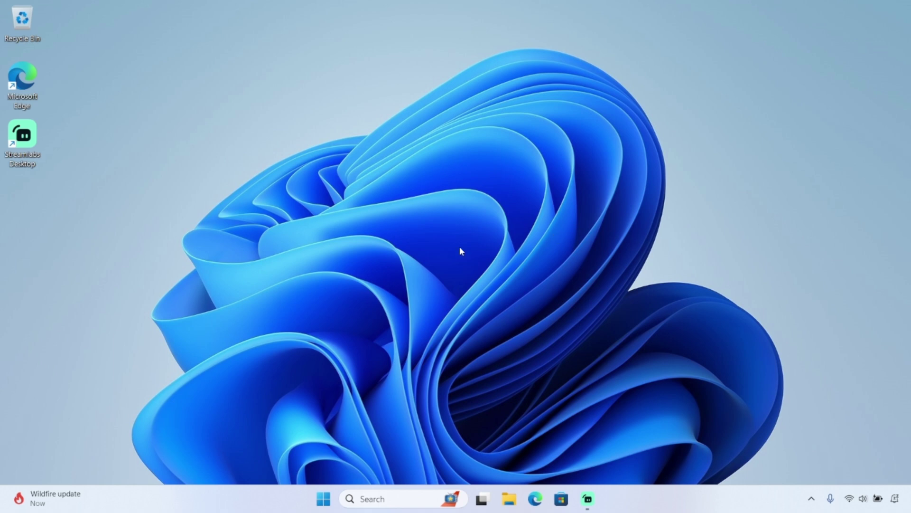
Open Control Panel with the Run command "control", and go to the System and Security category
key(super+r)
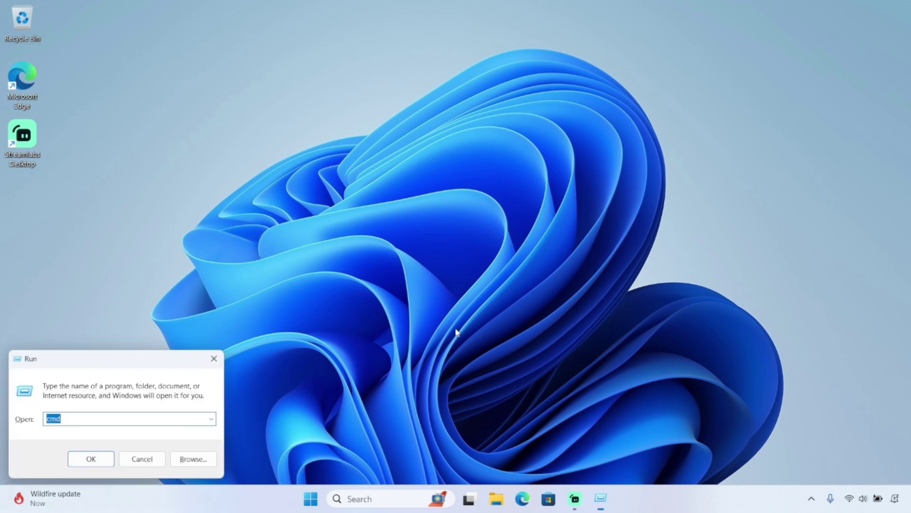
text(control)
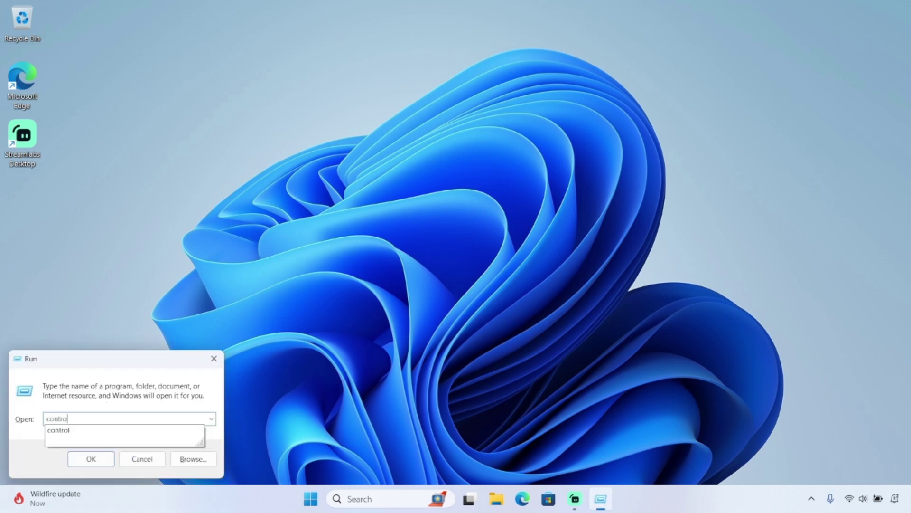
key(Return)
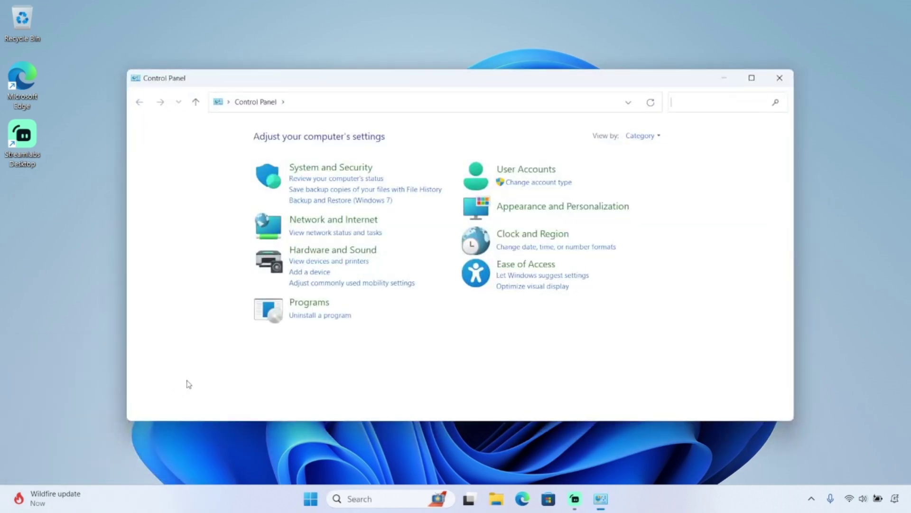
click(340, 172)
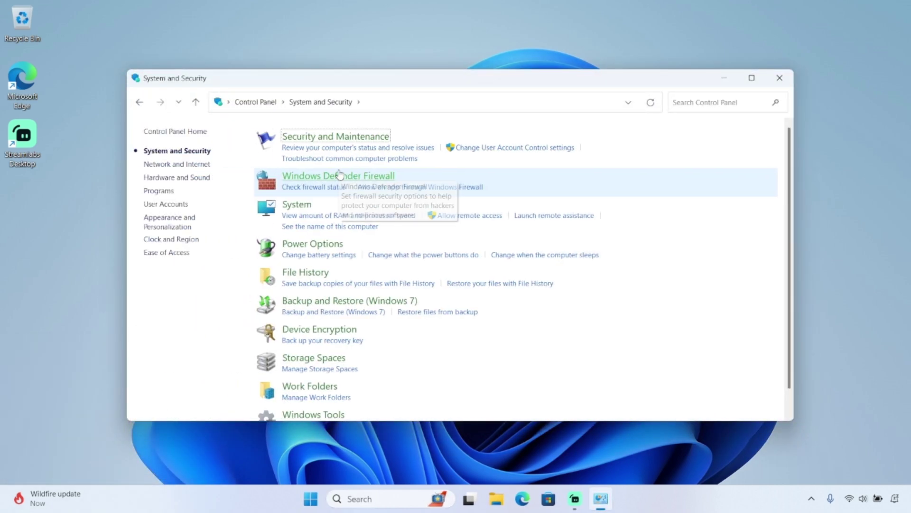
Search Control Panel for "troubleshoot" from the System and Security category
scroll(334, 197, down, 2)
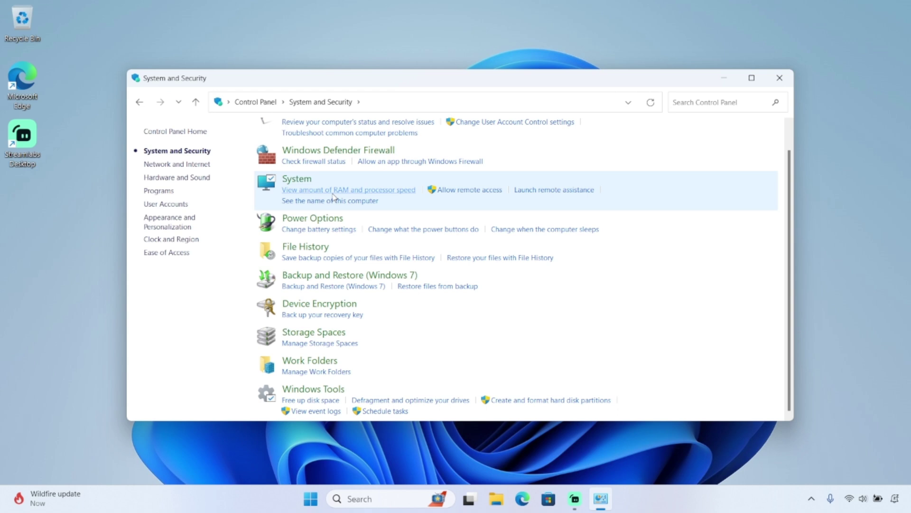
scroll(334, 197, up, 2)
text(troubleshoot)
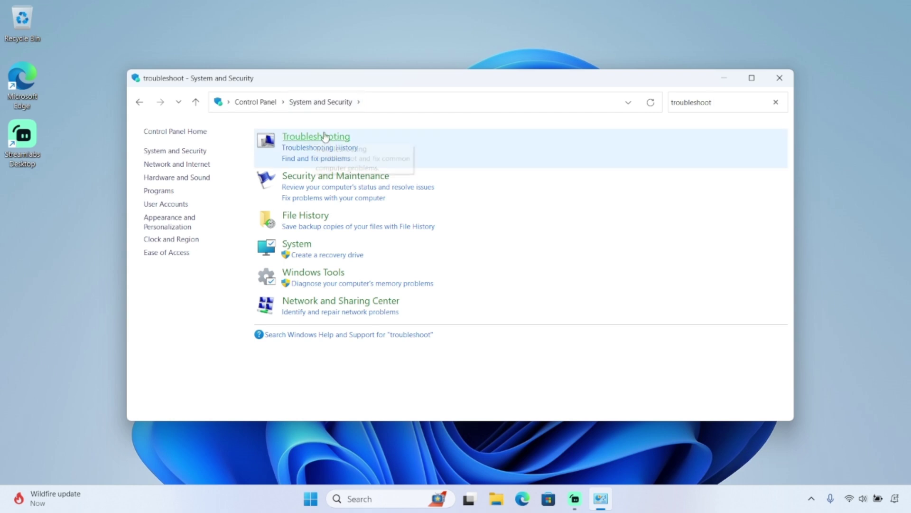
Open Troubleshooting from the search results, and look through the full list of other troubleshooters
click(376, 264)
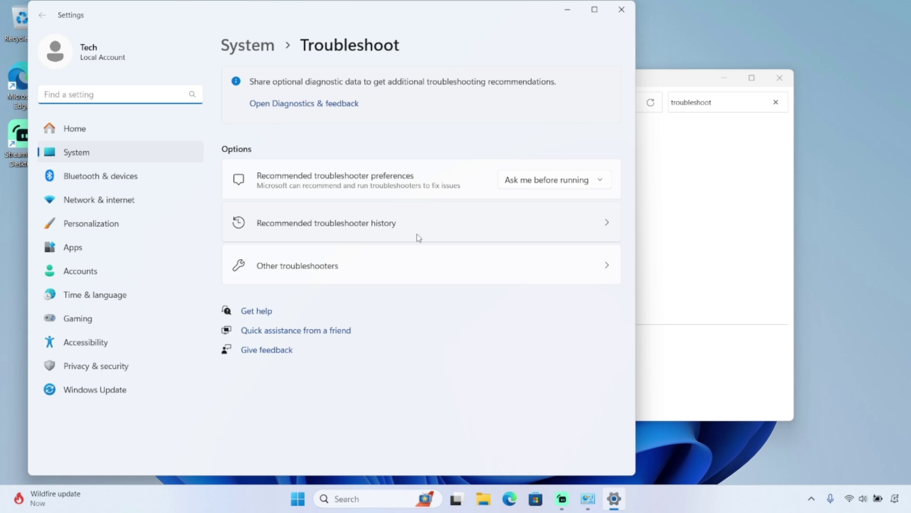
click(310, 140)
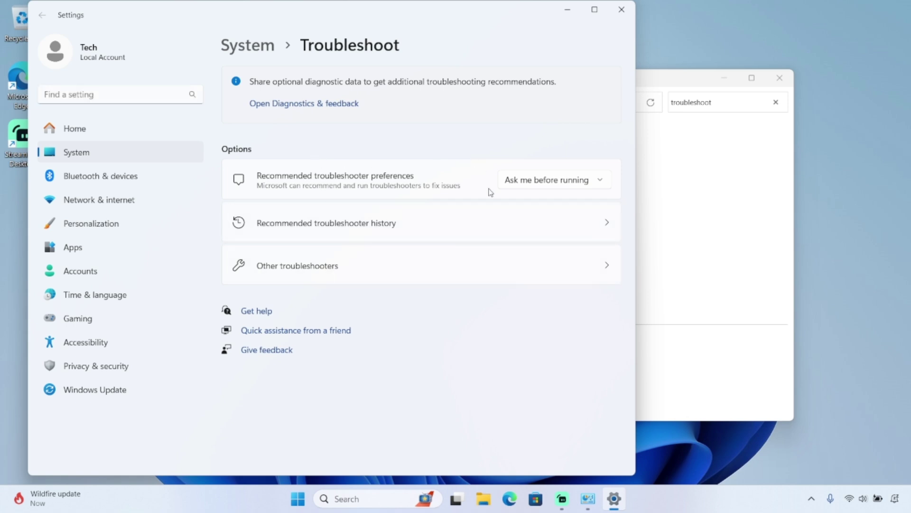
click(533, 261)
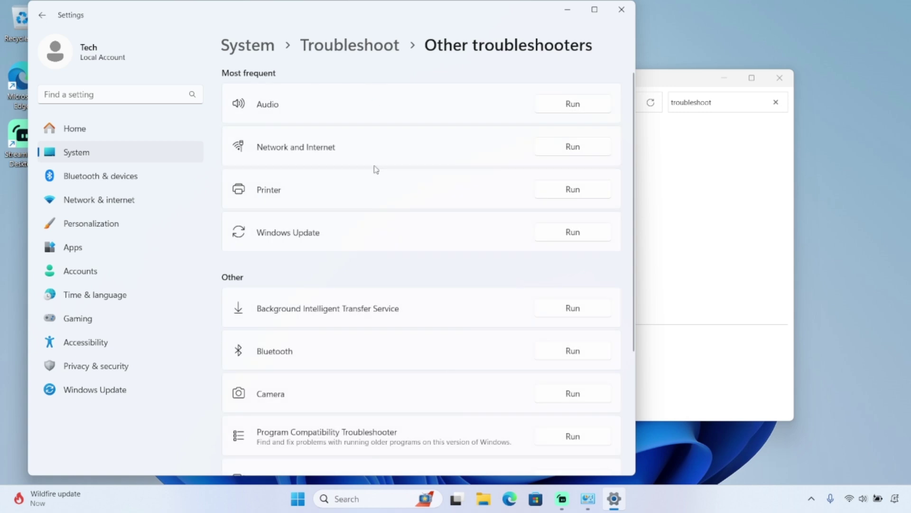
scroll(387, 182, down, 3)
scroll(391, 187, down, 1)
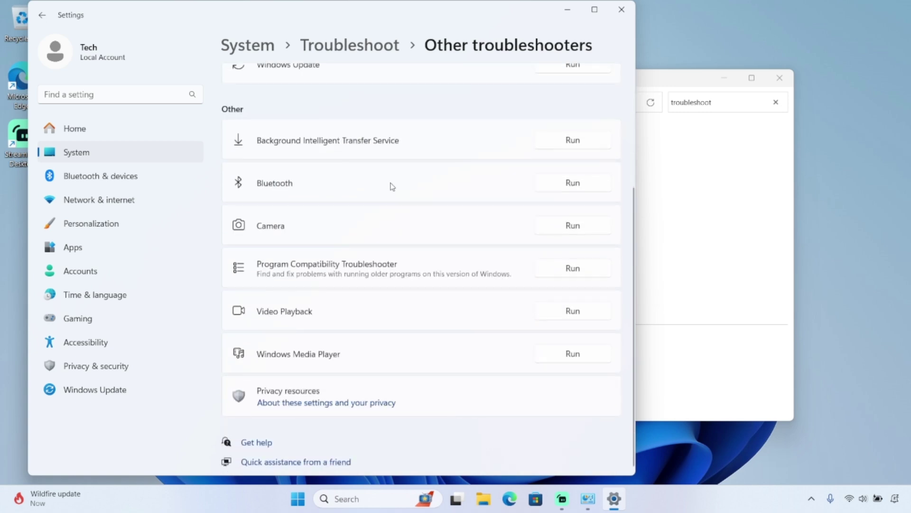
scroll(392, 186, up, 4)
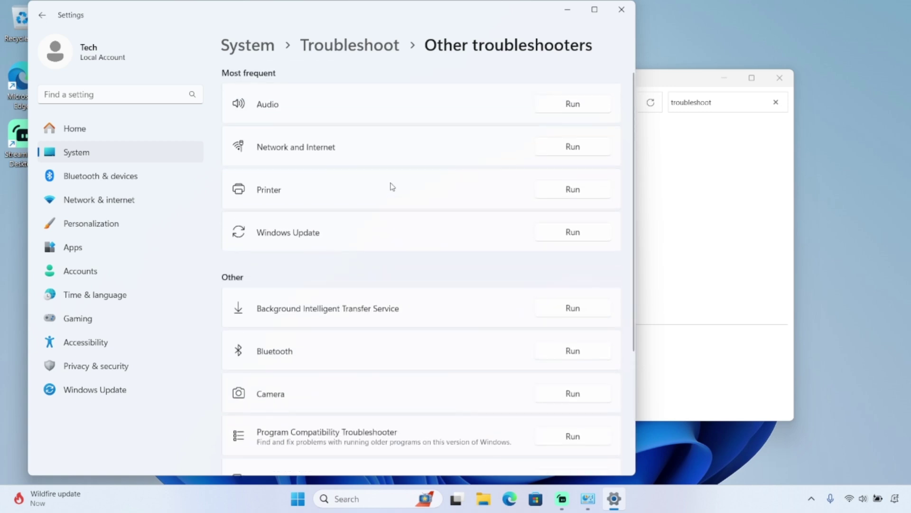